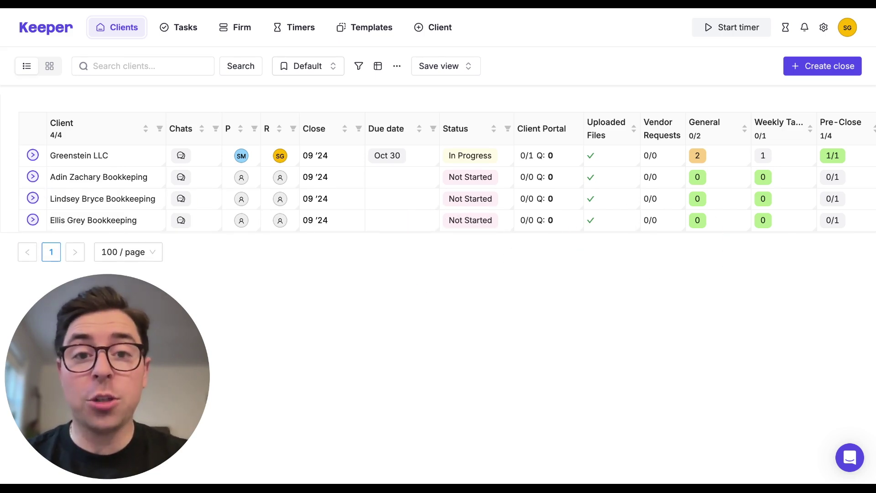
Open the help and support panel, then close it again
left_click(849, 457)
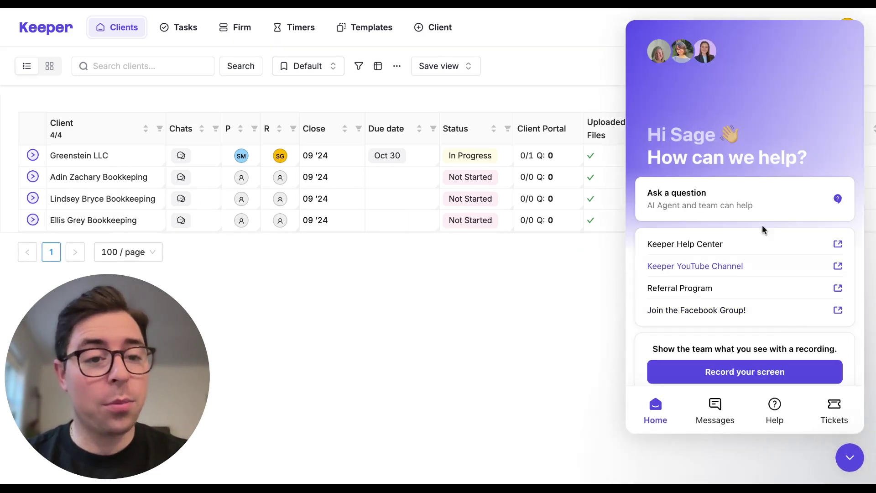
left_click(847, 455)
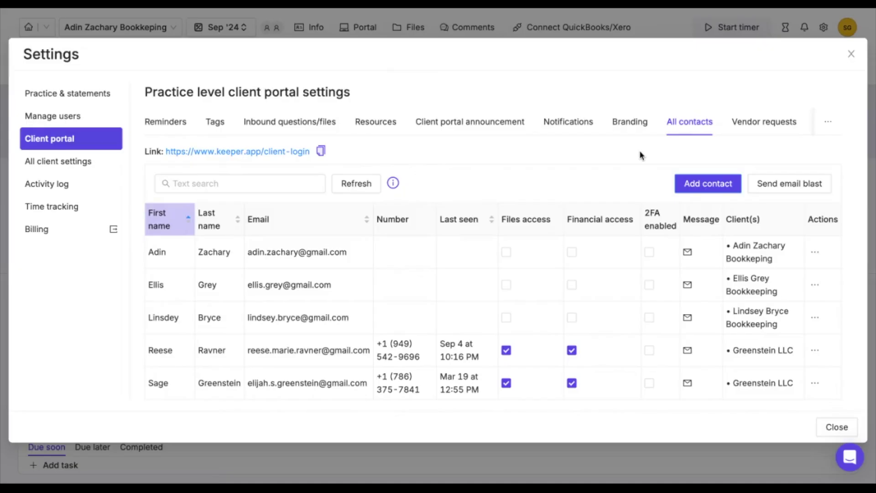
left_click(775, 185)
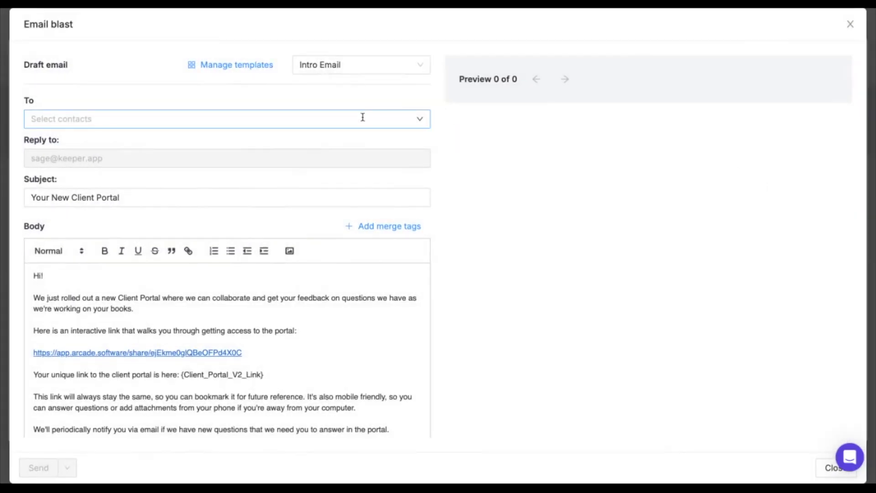
left_click(367, 115)
left_click(142, 112)
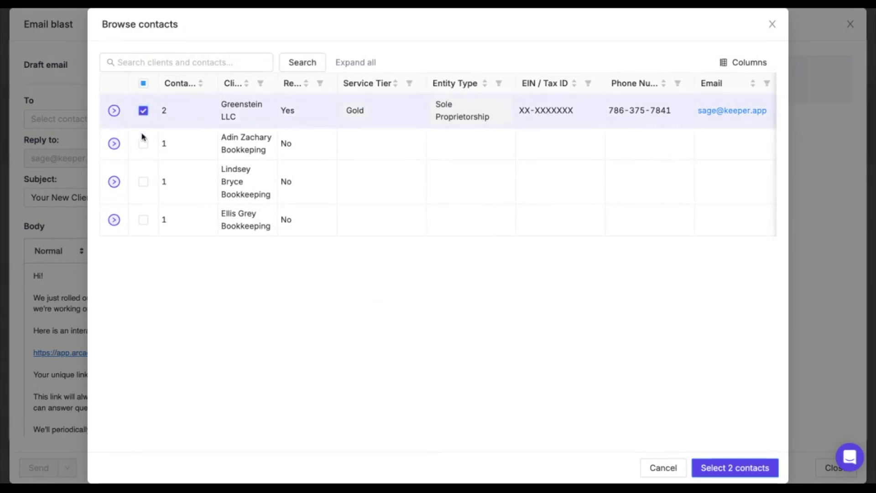
left_click(143, 144)
left_click(144, 183)
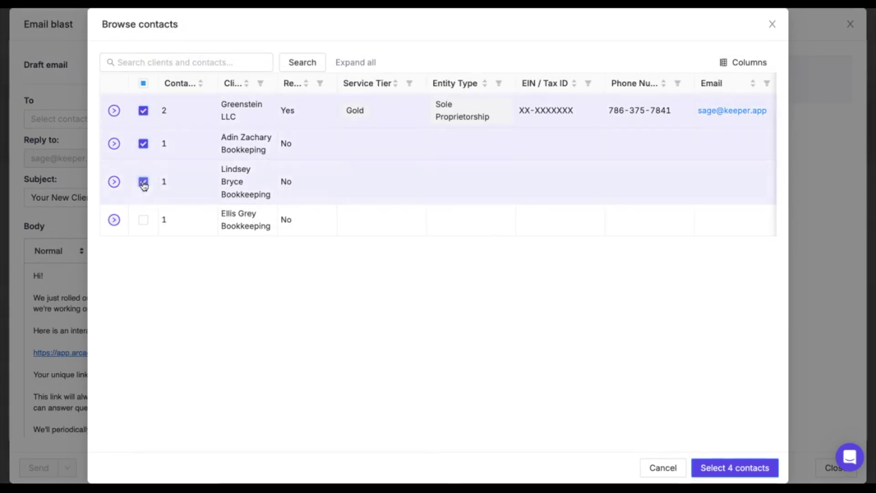
left_click(143, 219)
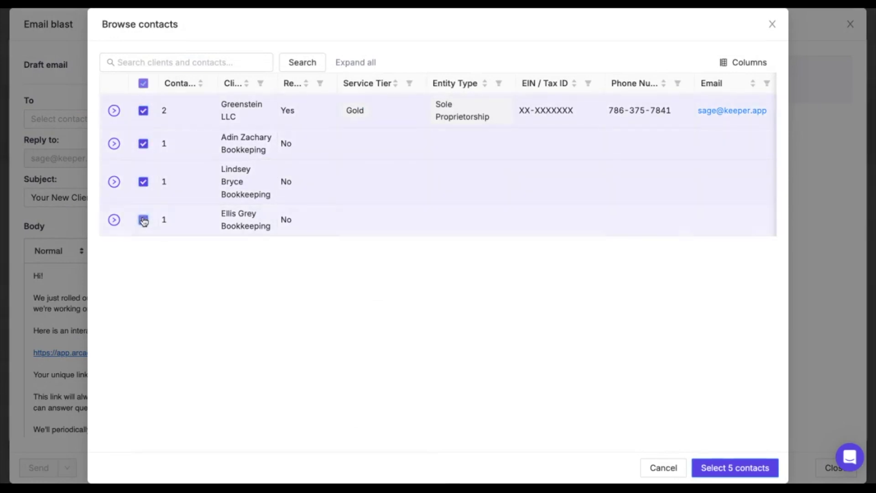
left_click(717, 467)
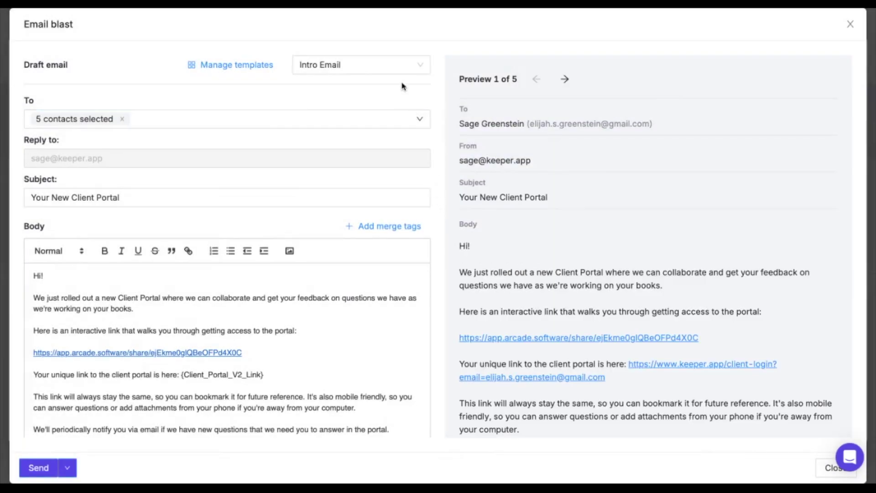
Load the Intro Email (with Mobile App) template, then switch to Receipts Intro Email
left_click(388, 65)
left_click(391, 108)
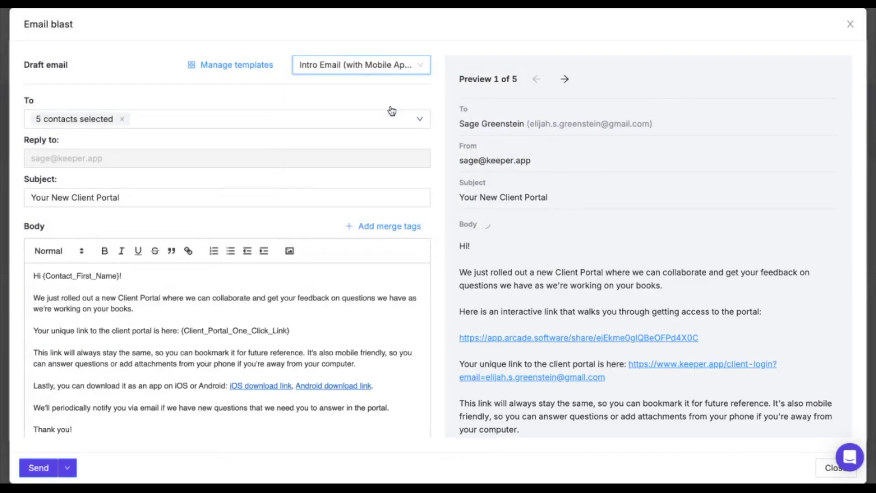
left_click(376, 65)
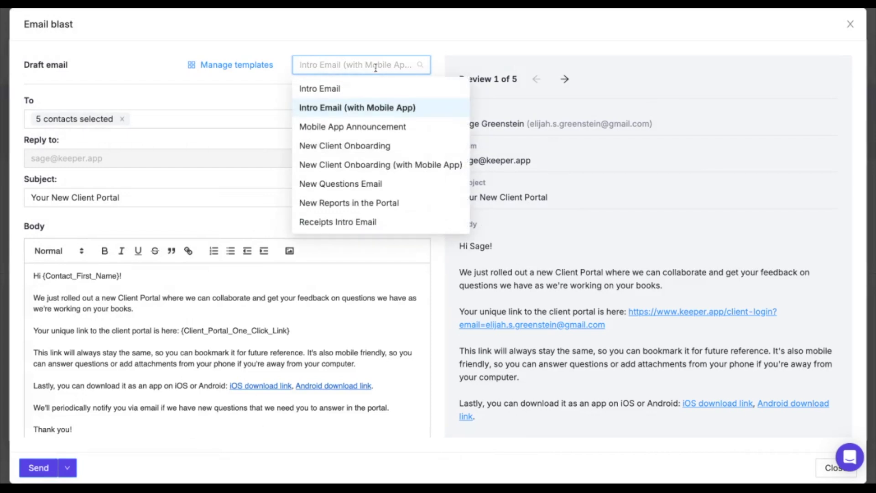
left_click(388, 224)
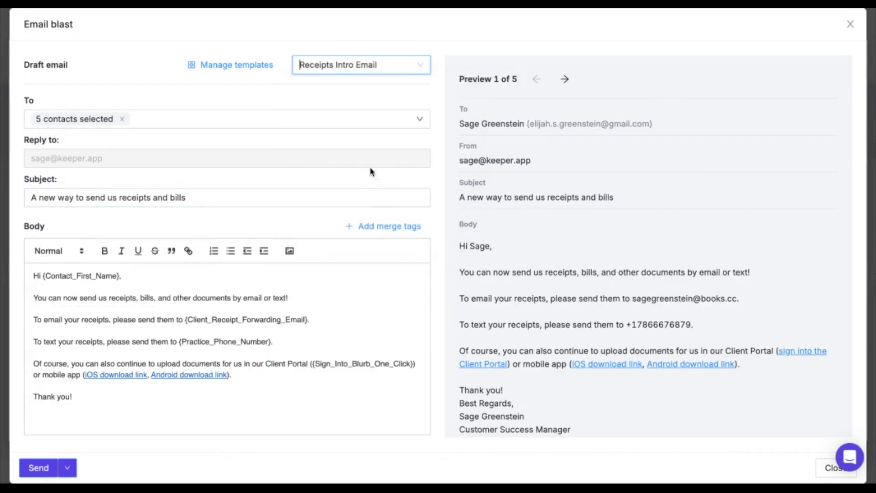
left_click(107, 202)
Step the recipient preview through to 5 of 5
left_click(565, 80)
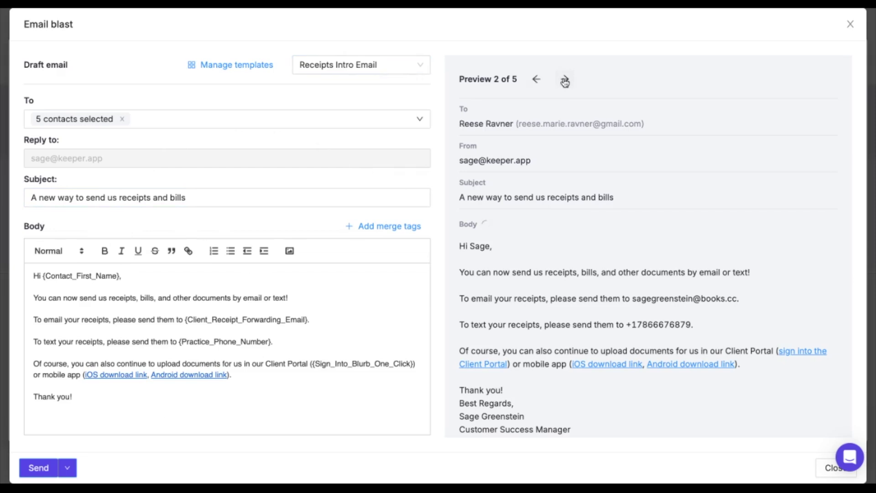
left_click(565, 80)
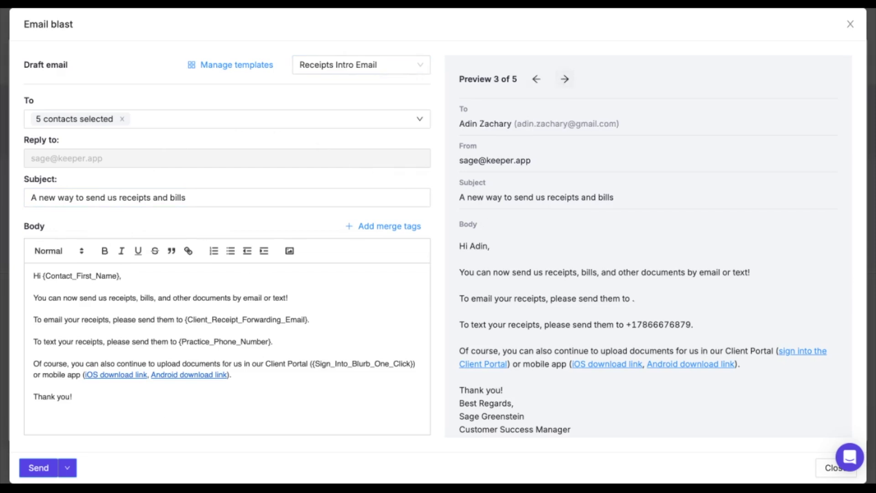
left_click(565, 80)
left_click(565, 80)
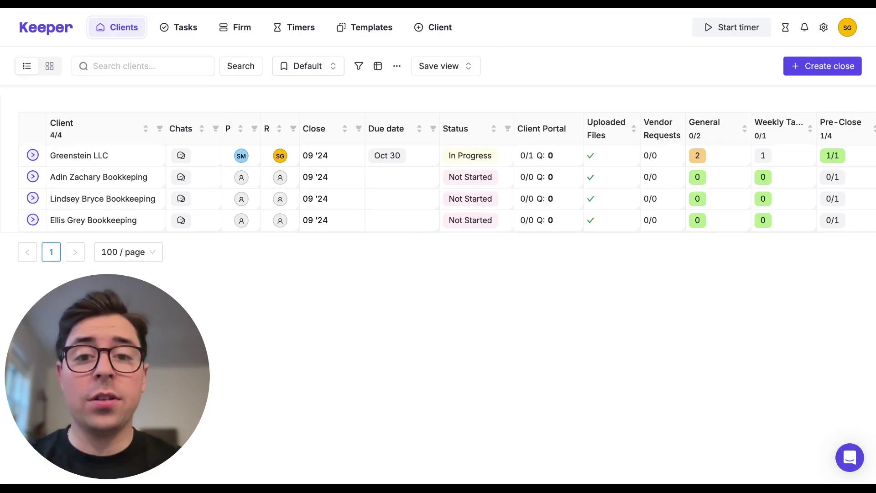
From Settings > Client portal > All contacts, start a new email blast
left_click(823, 30)
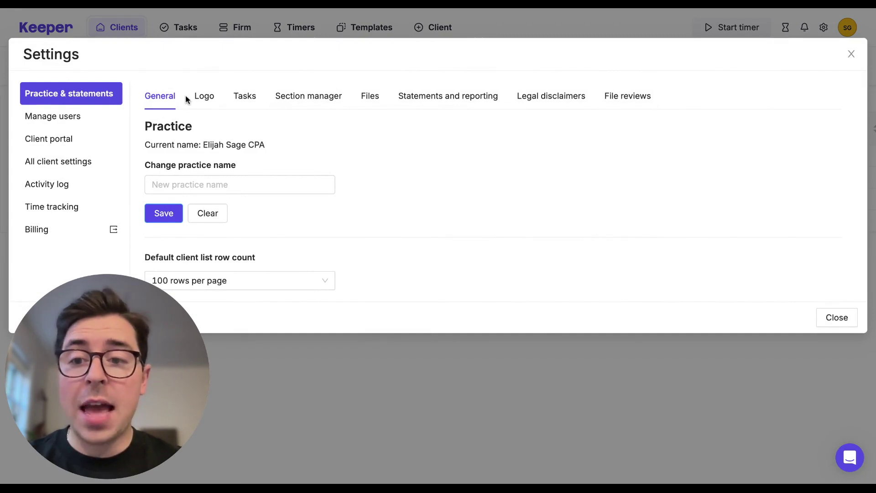
left_click(63, 138)
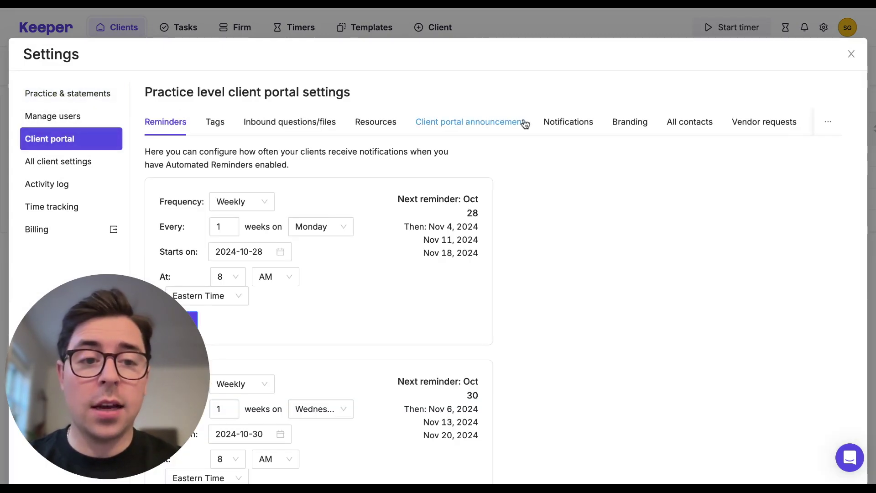
left_click(691, 123)
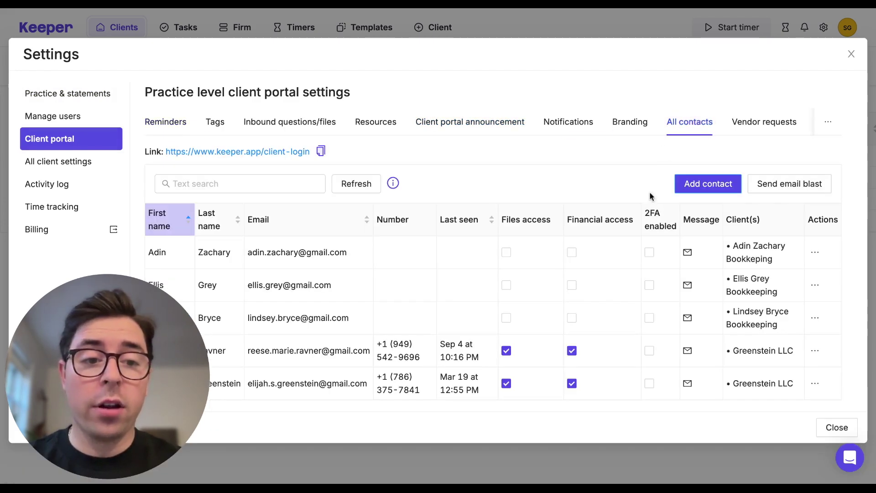
left_click(791, 190)
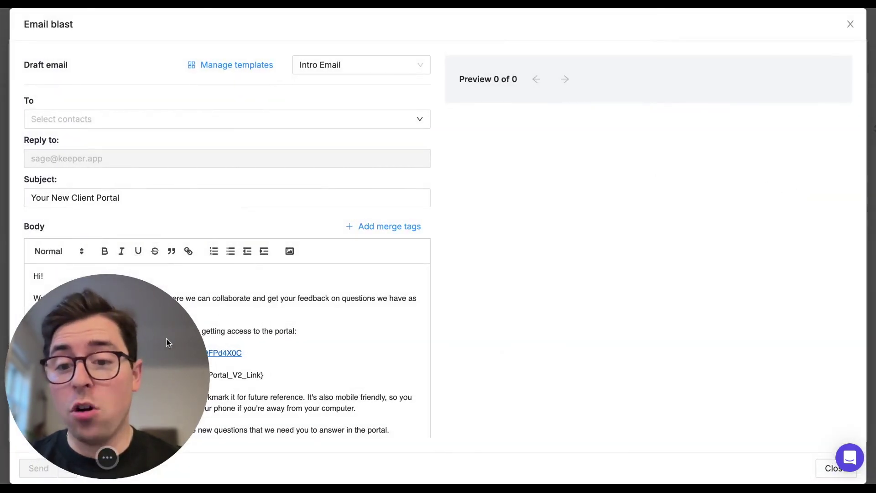
left_click_drag(166, 337, 837, 382)
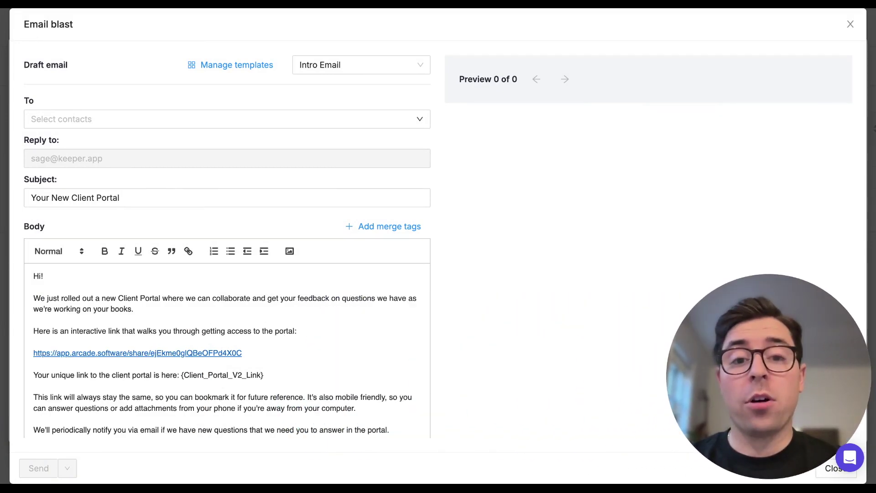
left_click(348, 64)
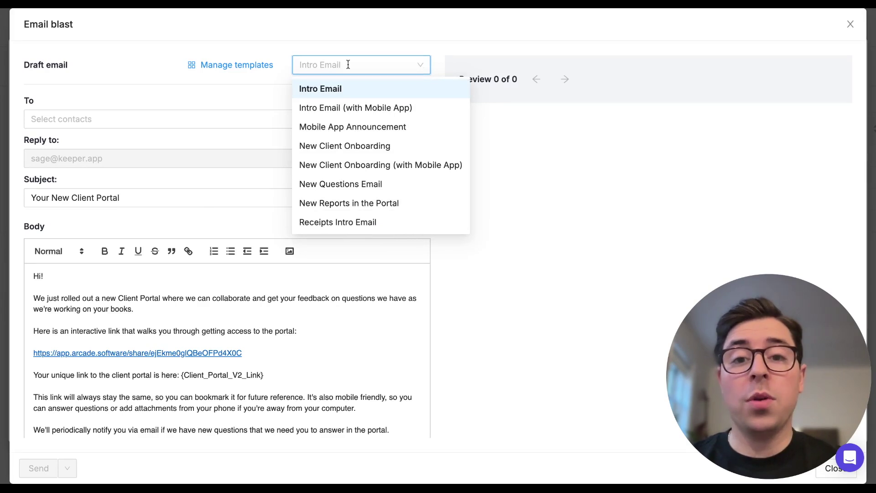
left_click(348, 65)
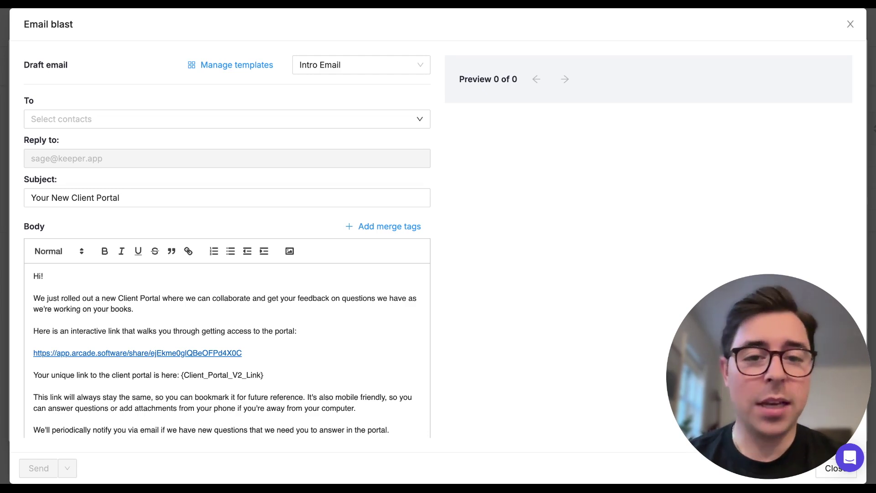
Browse the available merge tags, then bring up the template list for Intro Email (with Mobile App)
left_click(375, 226)
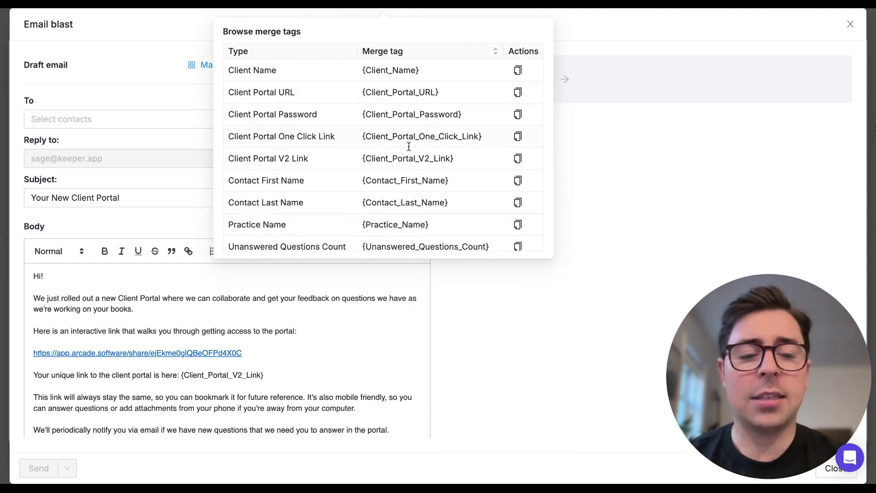
left_click(587, 222)
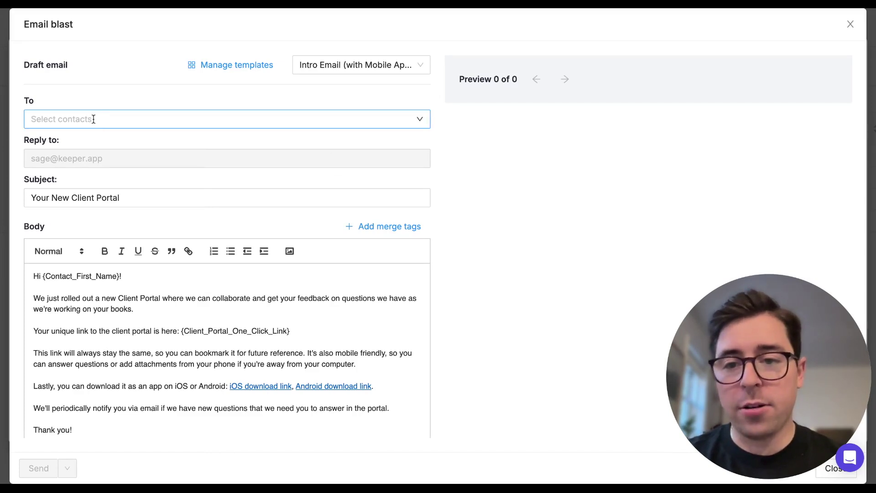
left_click(335, 69)
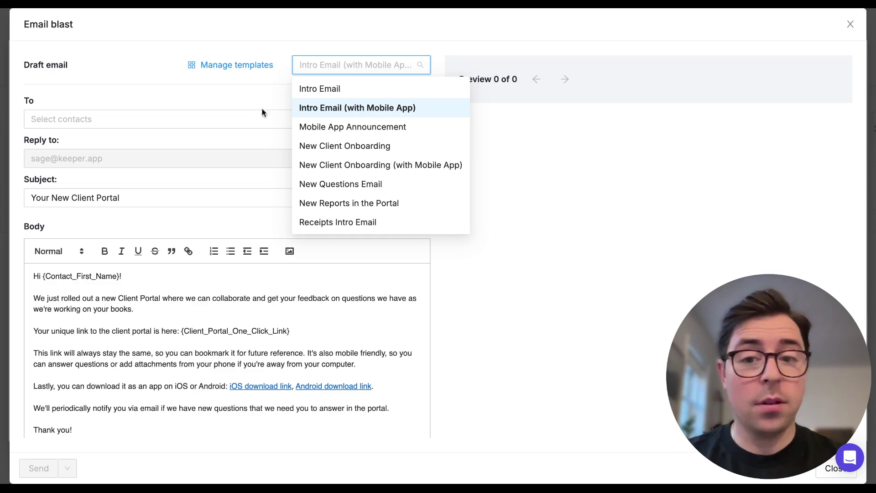
Select all client contacts in Browse contacts and add the 5 as recipients
left_click(225, 119)
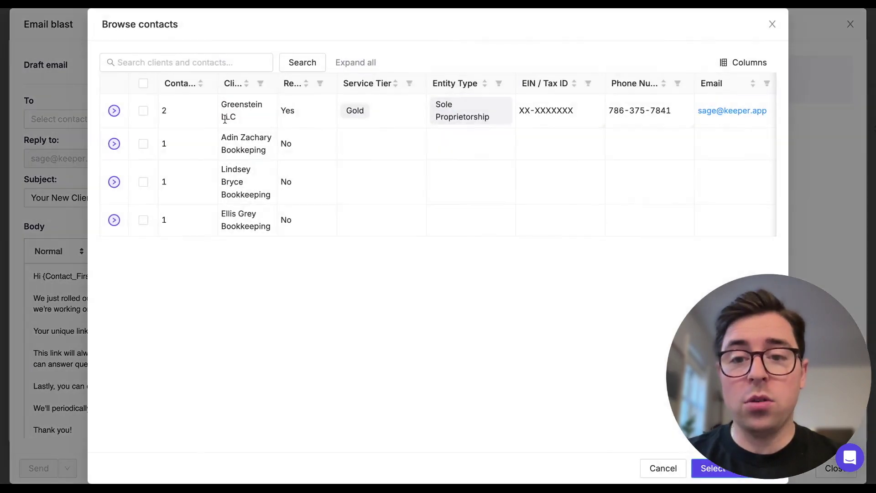
left_click(144, 85)
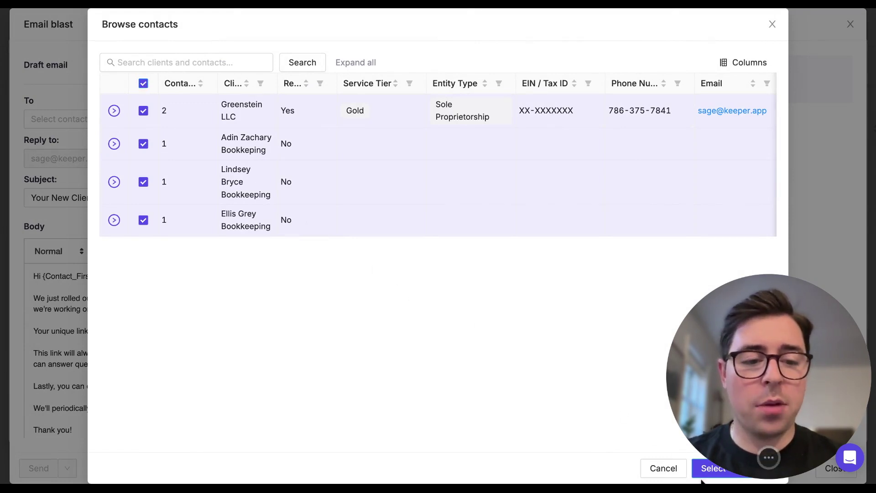
left_click_drag(732, 409, 513, 418)
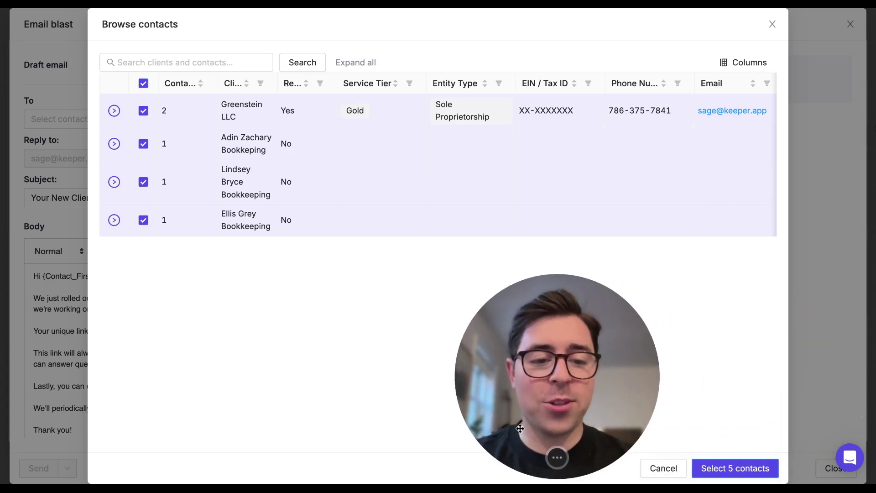
left_click(736, 468)
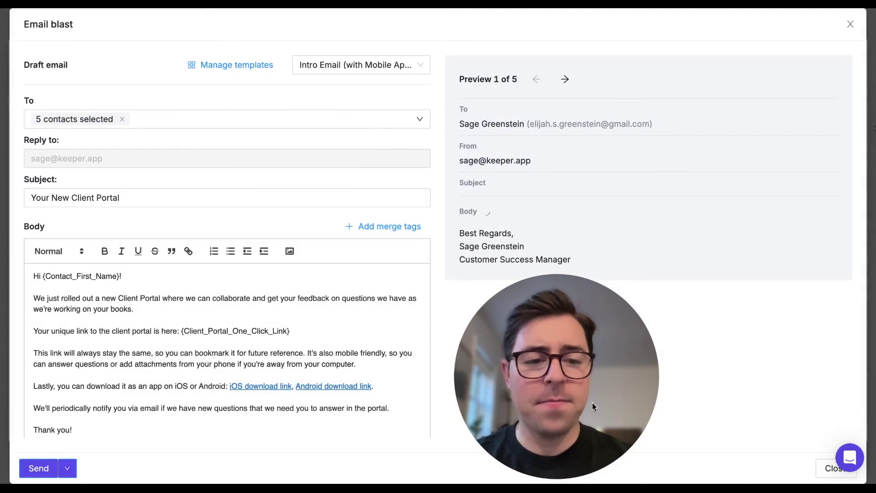
Step the personalised preview from recipient 2 through 5 of 5, then reveal Schedule send
left_click_drag(592, 402, 825, 411)
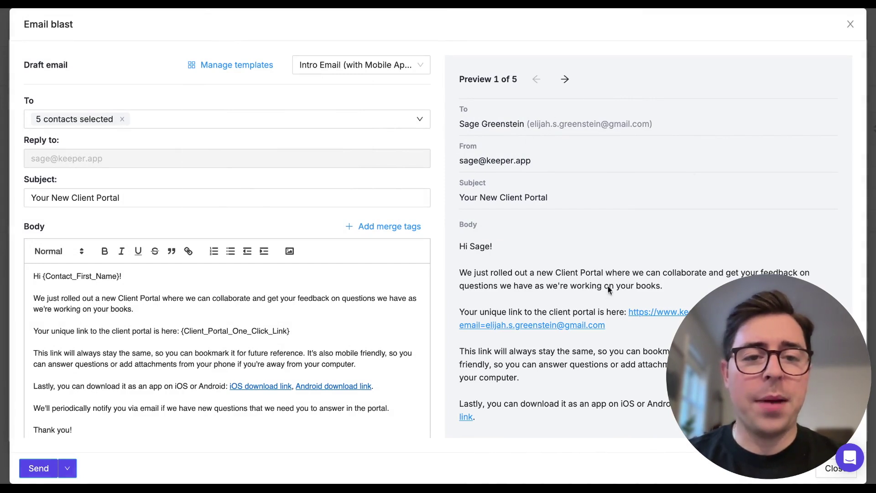
left_click(567, 86)
left_click(566, 87)
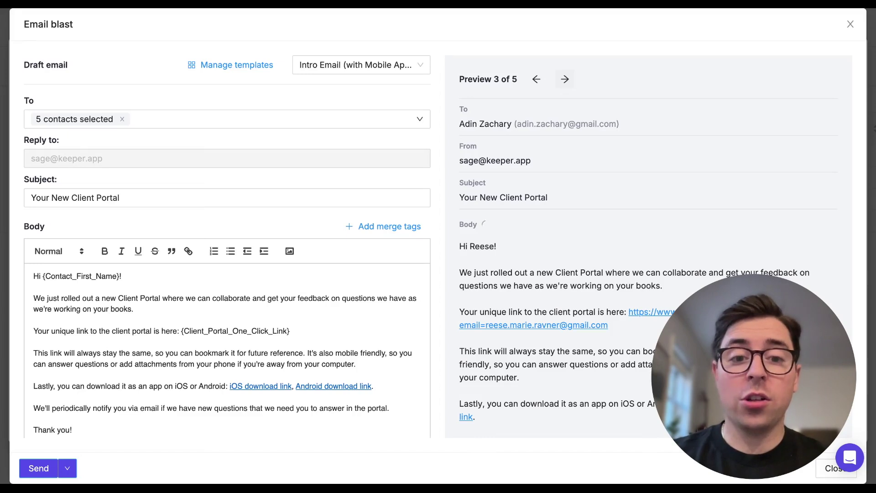
left_click(564, 79)
left_click(565, 79)
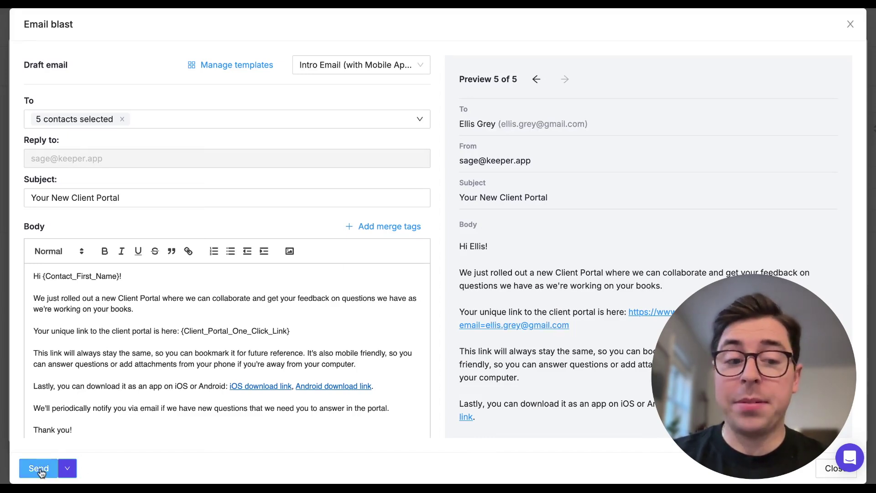
left_click(67, 469)
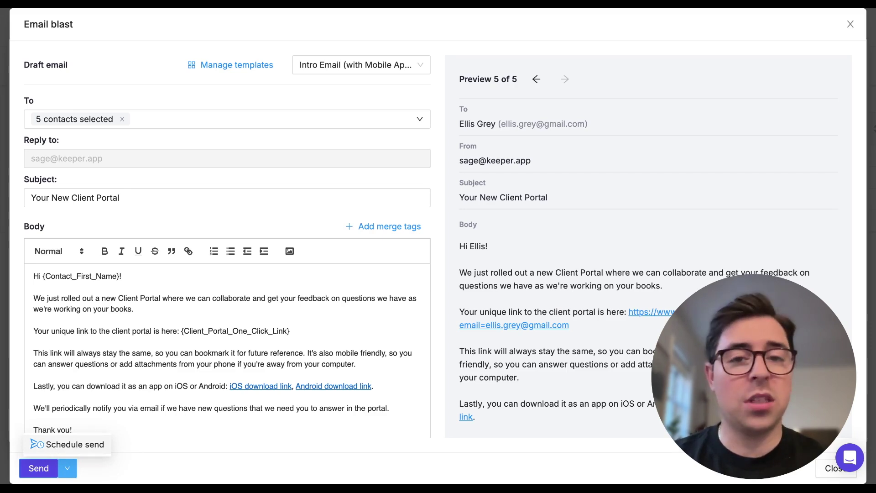
Dismiss the Schedule send option and close the email blast without sending
key("Escape")
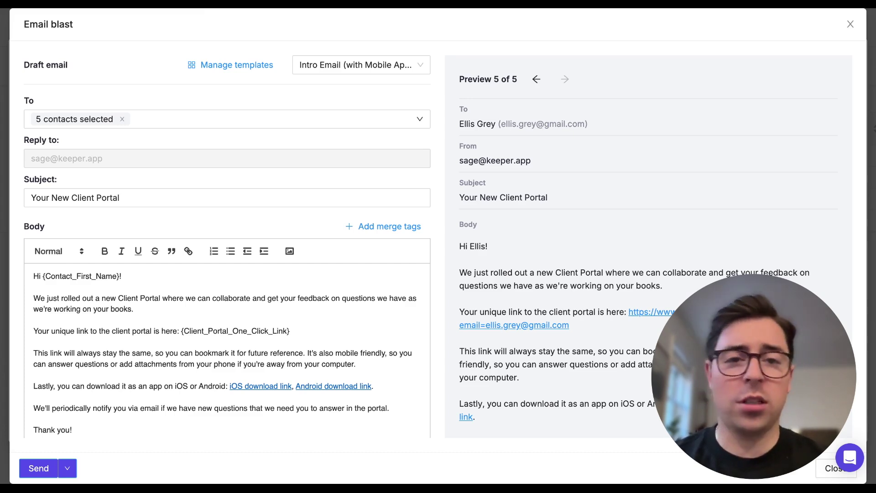
left_click(850, 26)
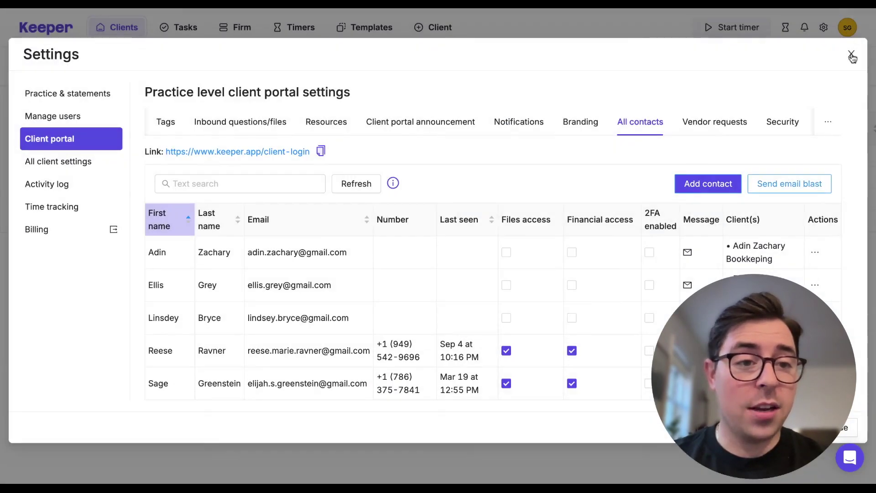
Close Settings to return to the Clients list of four bookkeeping clients
left_click(850, 53)
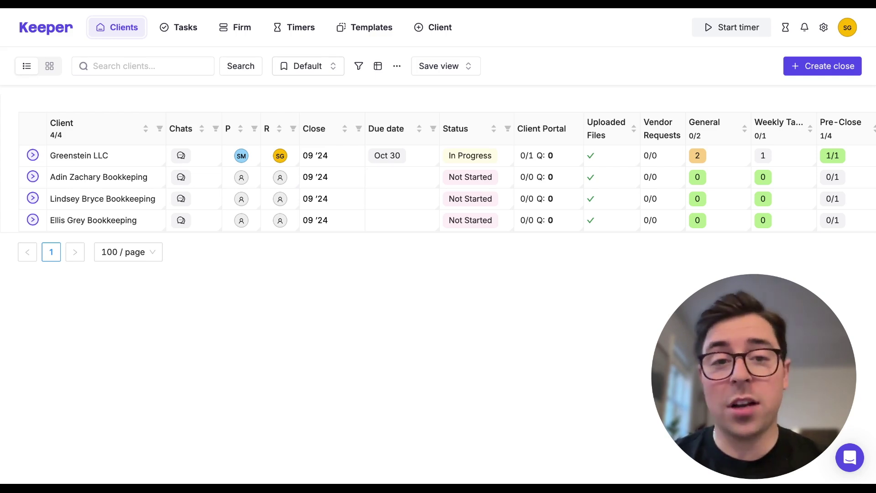
left_click(850, 458)
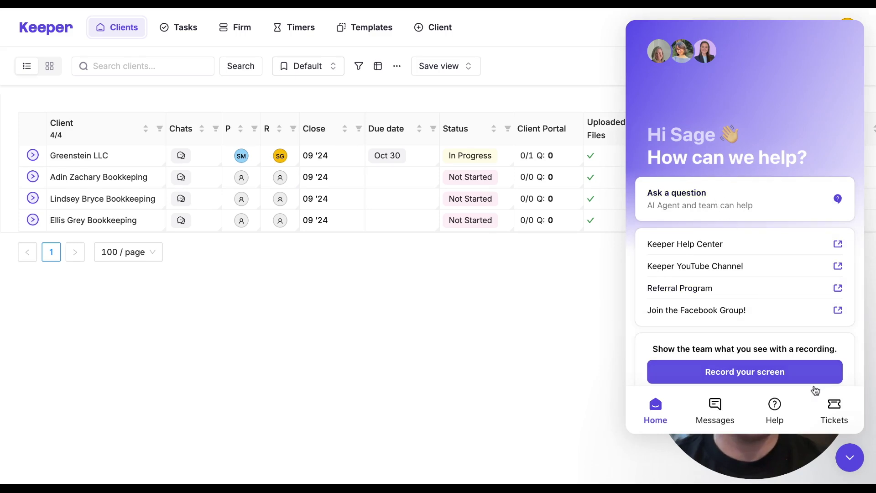
left_click(849, 457)
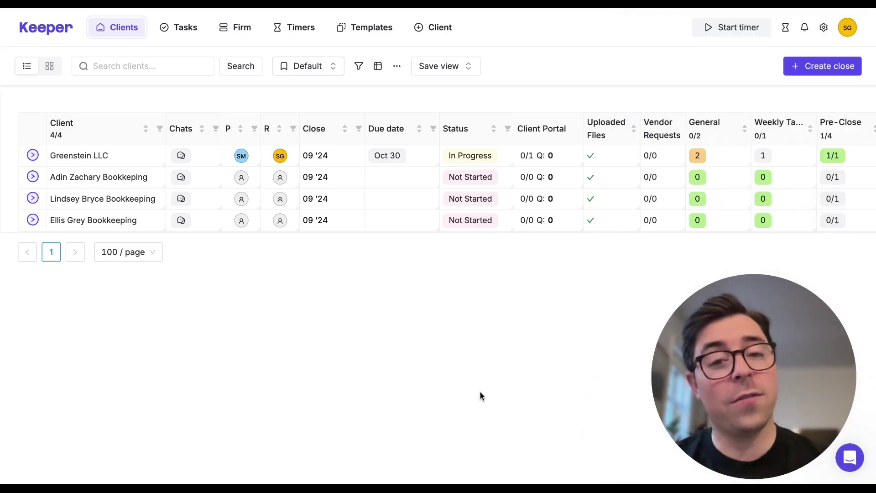